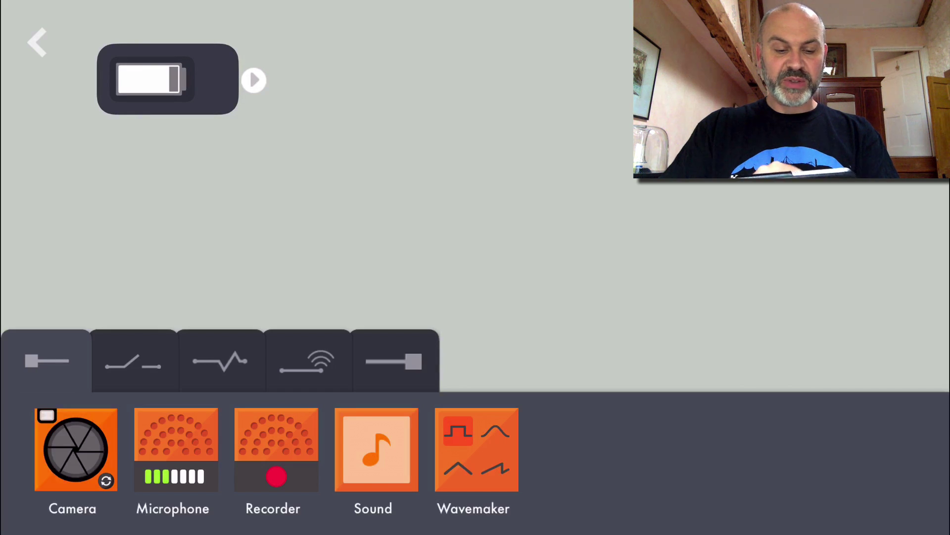
# Add a Toggle switch from the switches tab right after the battery.
pyautogui.click(134, 361)
pyautogui.click(76, 450)
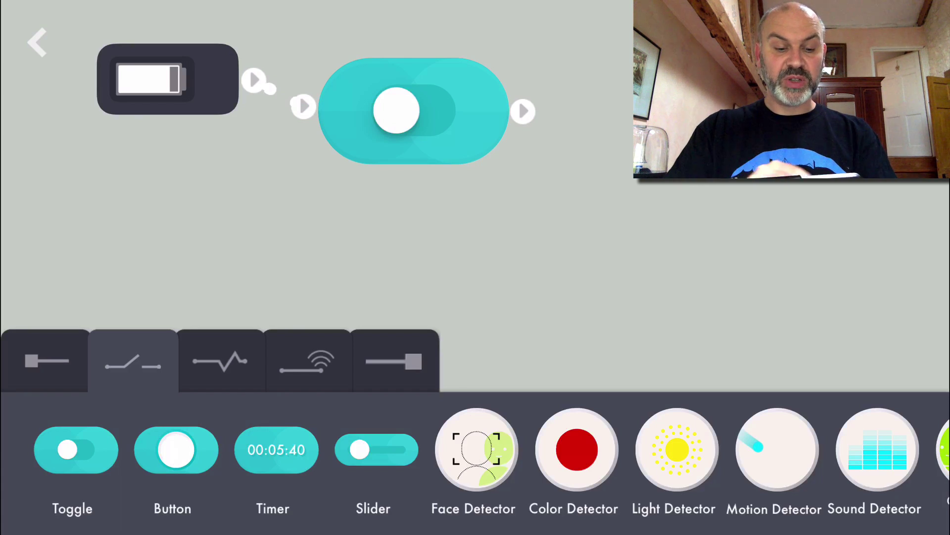
pyautogui.click(47, 362)
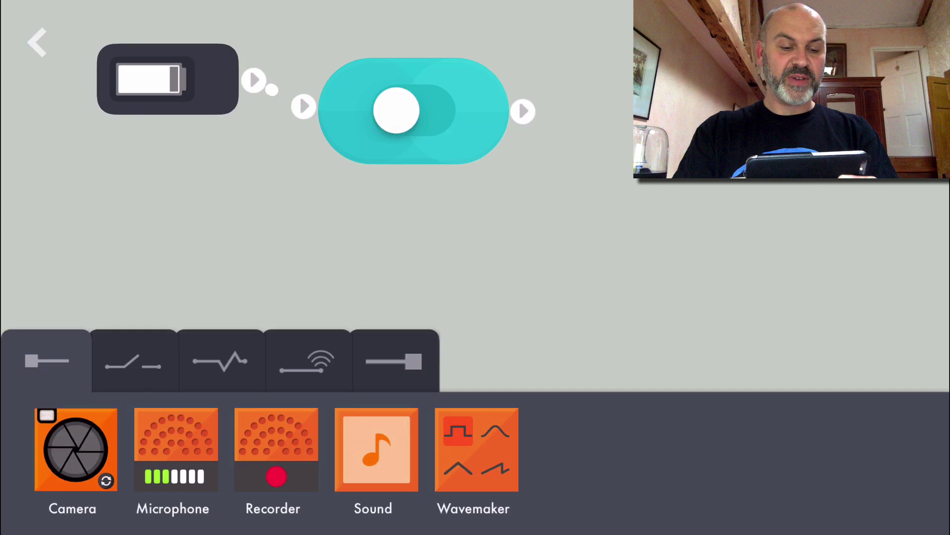
# Place a Camera after the toggle, switch the toggle on, and flip to the front lens.
pyautogui.moveTo(76, 450)
pyautogui.mouseDown()
pyautogui.moveTo(102, 399)
pyautogui.moveTo(424, 297)
pyautogui.moveTo(626, 201)
pyautogui.moveTo(684, 152)
pyautogui.mouseUp()
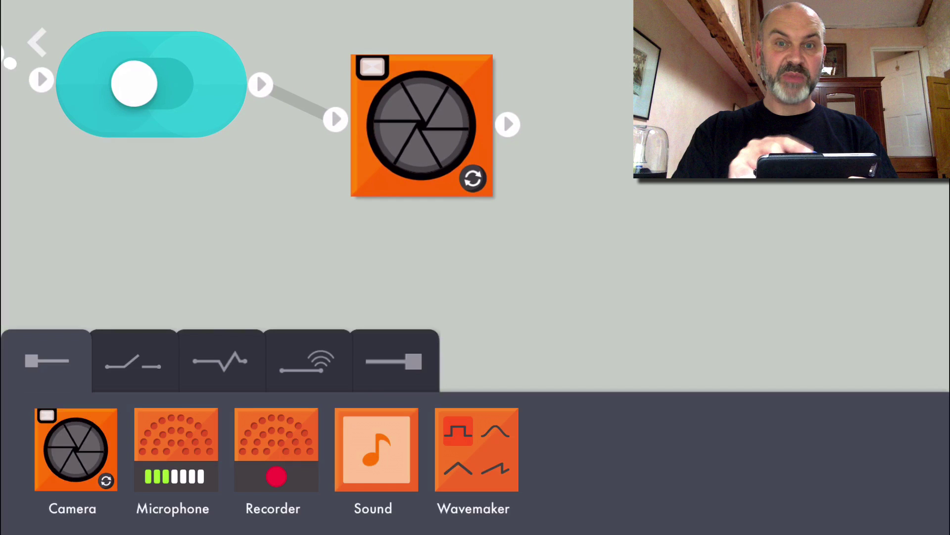
pyautogui.click(134, 83)
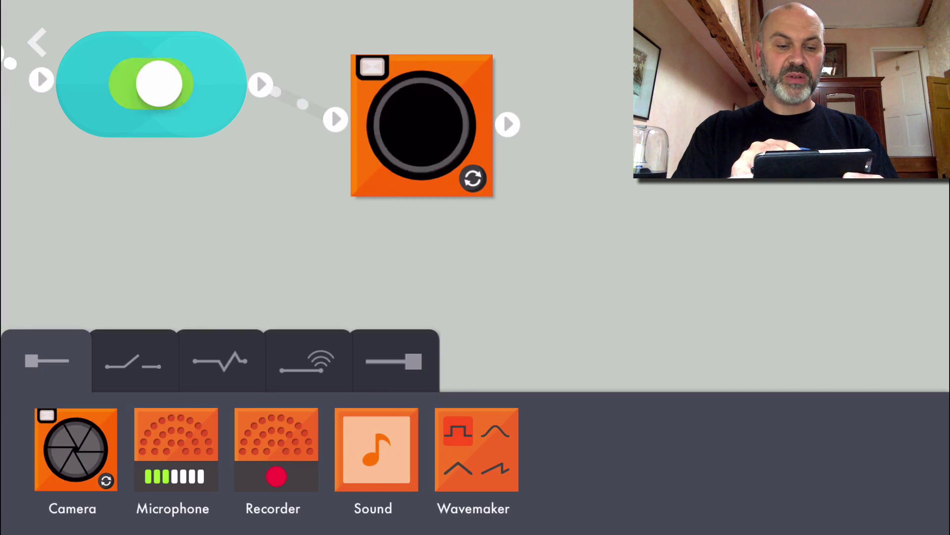
pyautogui.click(473, 179)
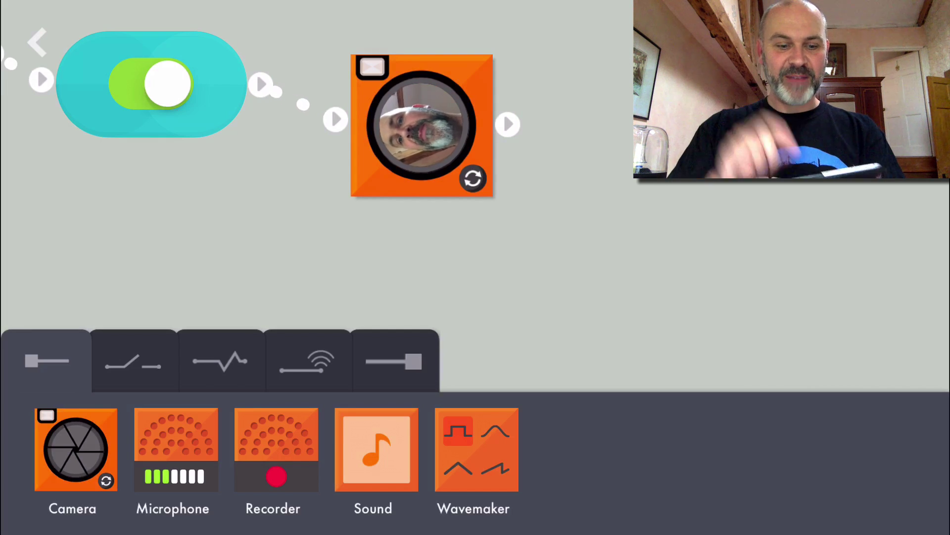
# Wire a Motion Detector from the detectors palette onto the camera's output.
pyautogui.click(133, 361)
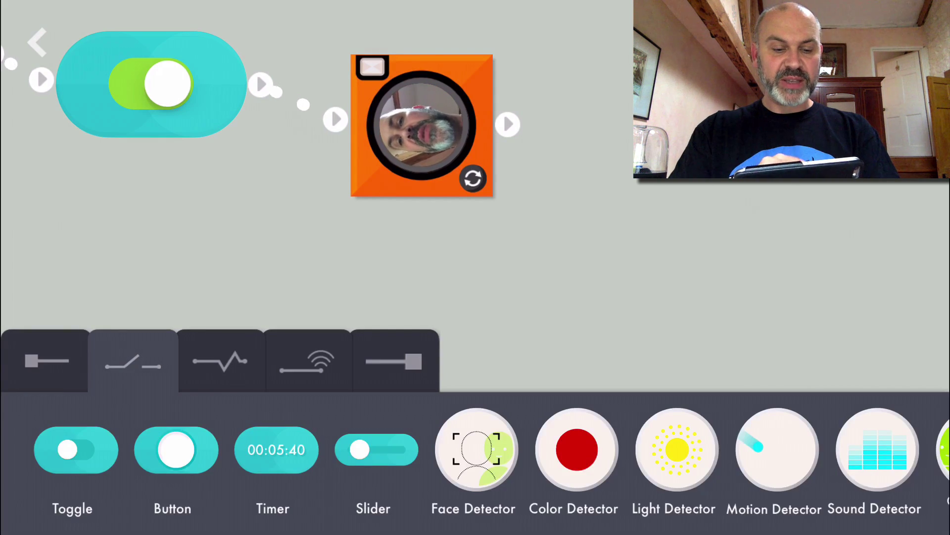
pyautogui.hscroll(5, 476, 450)
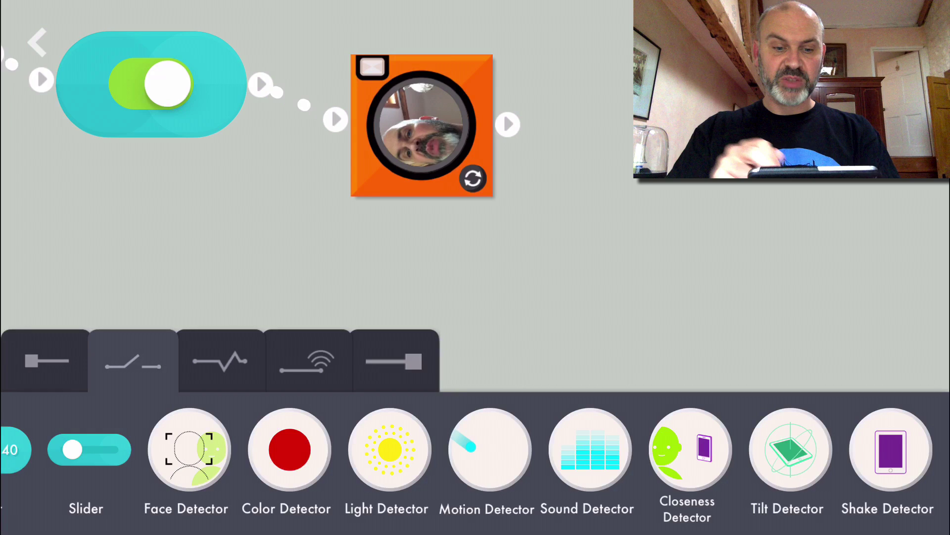
pyautogui.moveTo(489, 449)
pyautogui.mouseDown()
pyautogui.moveTo(615, 191)
pyautogui.moveTo(693, 149)
pyautogui.mouseUp()
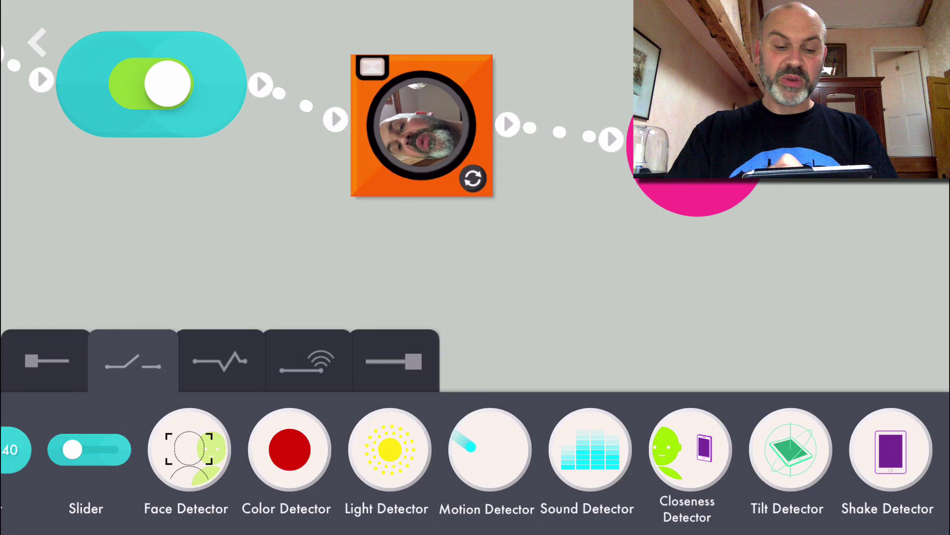
# Attach a Photo Keeper after the motion detector, allow photo access, and turn the toggle off.
pyautogui.click(220, 361)
pyautogui.click(307, 360)
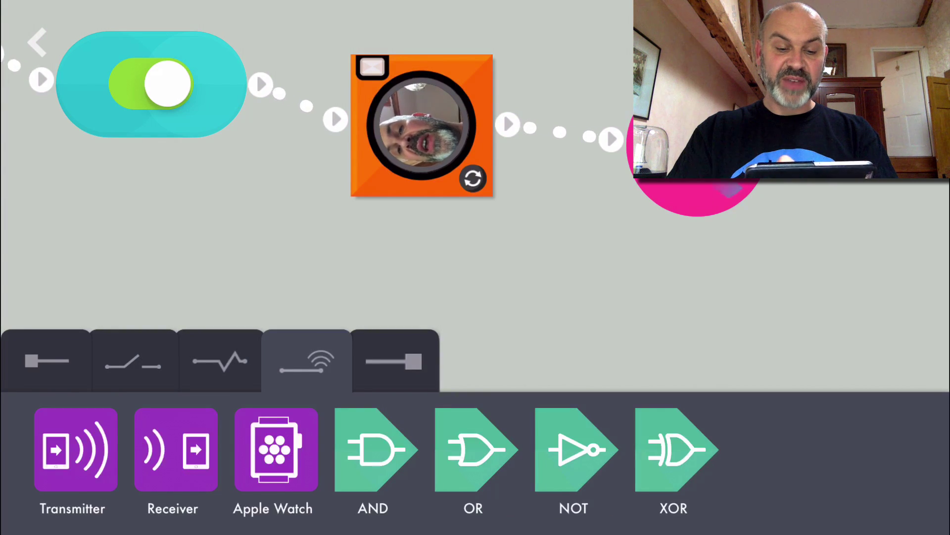
pyautogui.click(394, 360)
pyautogui.moveTo(708, 446); pyautogui.dragTo(521, 445)
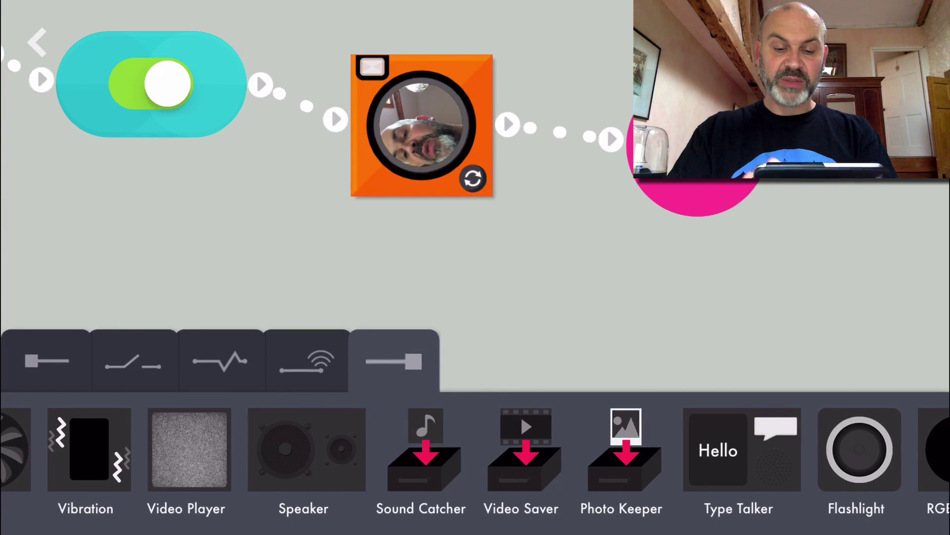
pyautogui.moveTo(625, 450)
pyautogui.mouseDown()
pyautogui.moveTo(683, 371)
pyautogui.moveTo(859, 223)
pyautogui.moveTo(898, 202)
pyautogui.mouseUp()
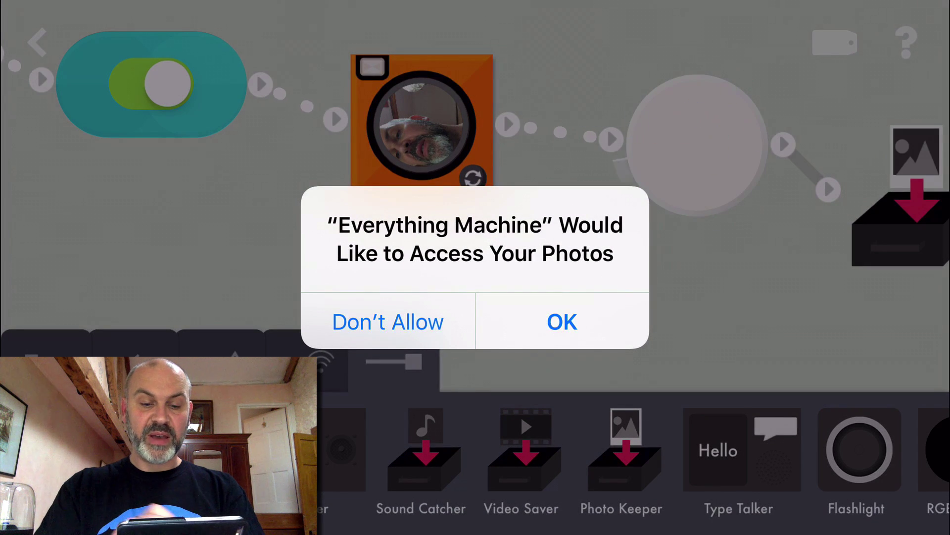
pyautogui.click(562, 322)
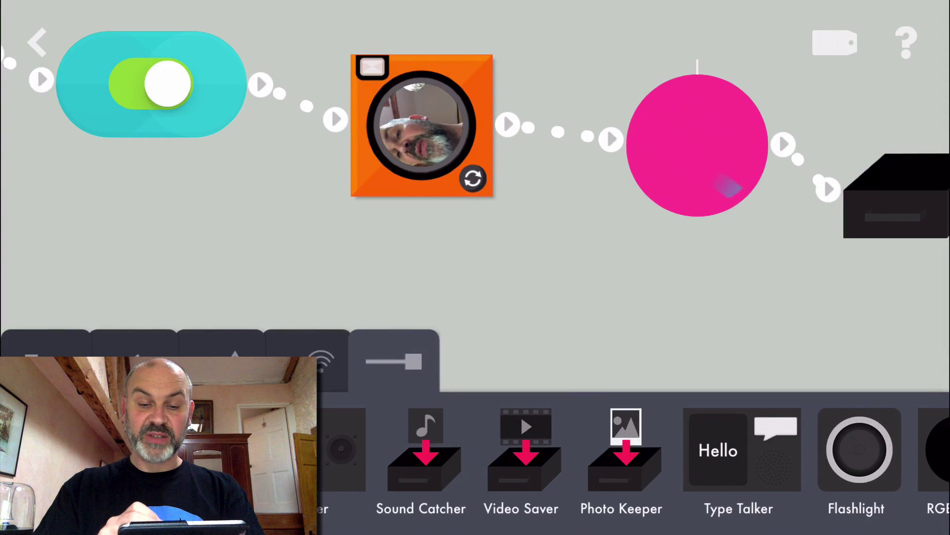
pyautogui.click(151, 83)
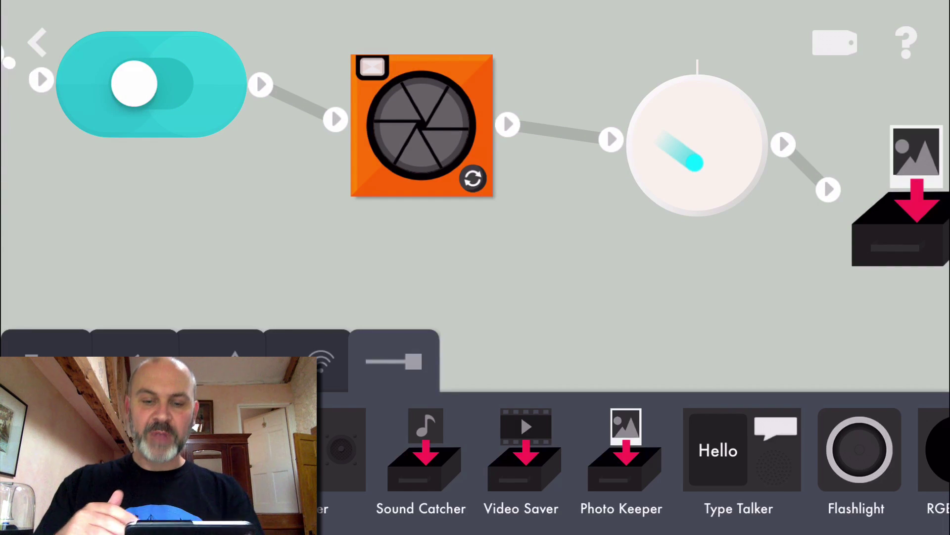
# Pan the canvas and cycle the palette tabs, ending on the switch and detector blocks.
pyautogui.hscroll(3, 445, 154)
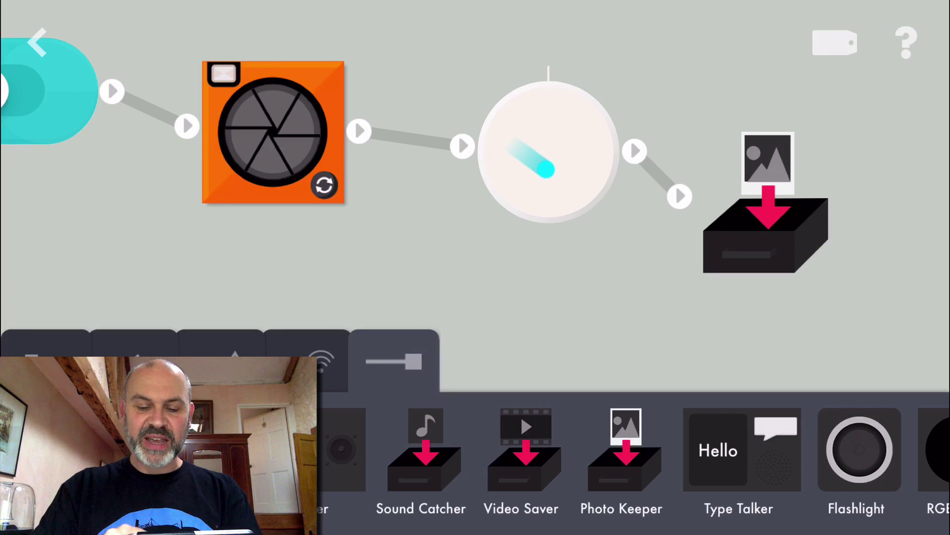
pyautogui.click(307, 361)
pyautogui.click(45, 362)
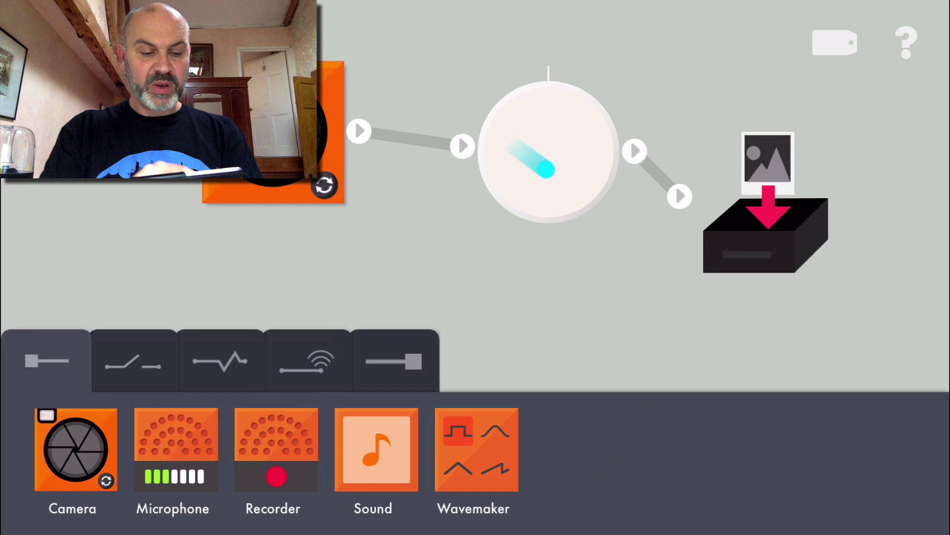
pyautogui.click(133, 361)
pyautogui.click(44, 361)
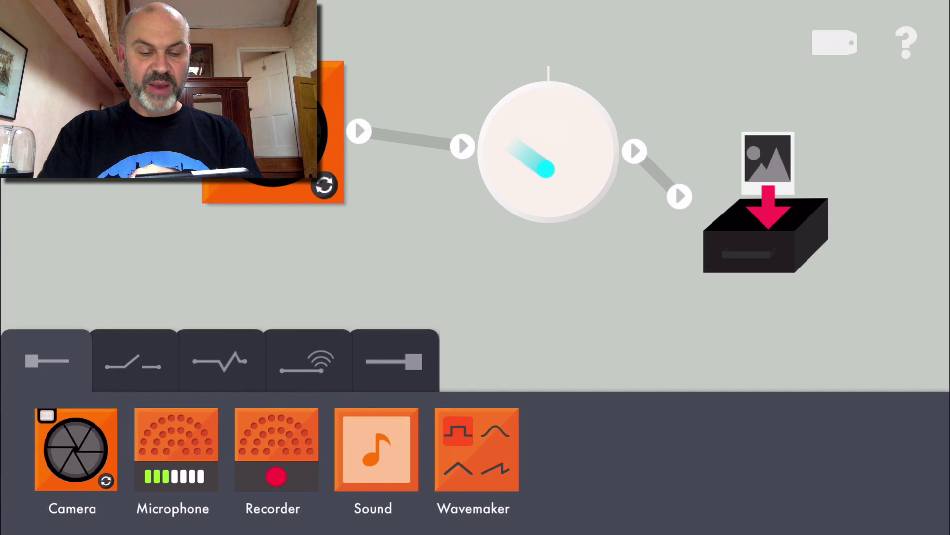
pyautogui.click(133, 361)
pyautogui.hscroll(-5, 476, 450)
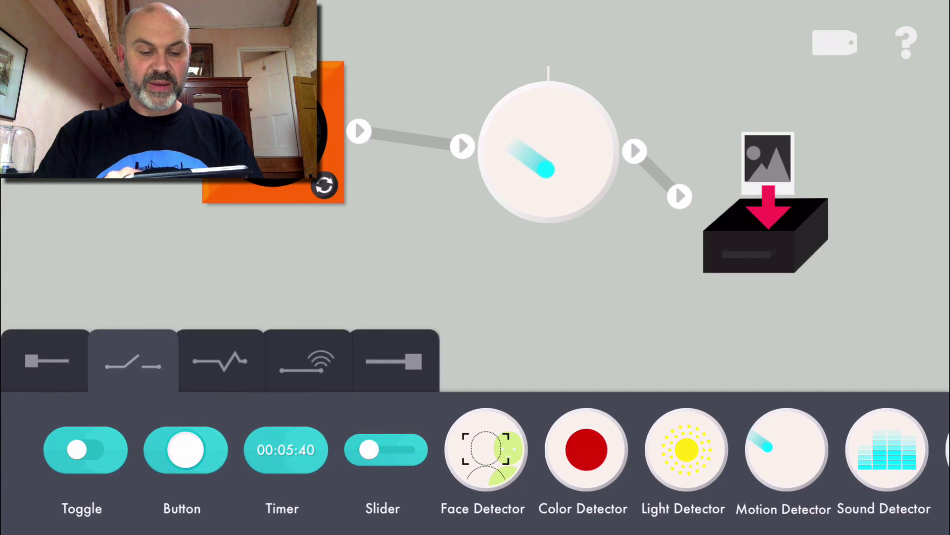
pyautogui.hscroll(3, 545, 173)
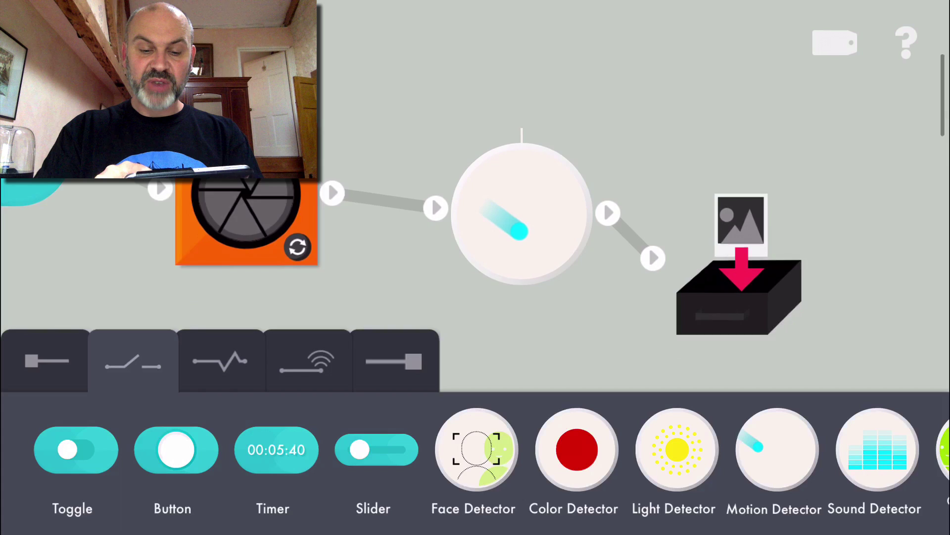
# Swap the Photo Keeper for a Timer after the motion detector, set to 0:00:00.3.
pyautogui.moveTo(691, 222)
pyautogui.mouseDown()
pyautogui.moveTo(676, 299)
pyautogui.moveTo(543, 450)
pyautogui.mouseUp()
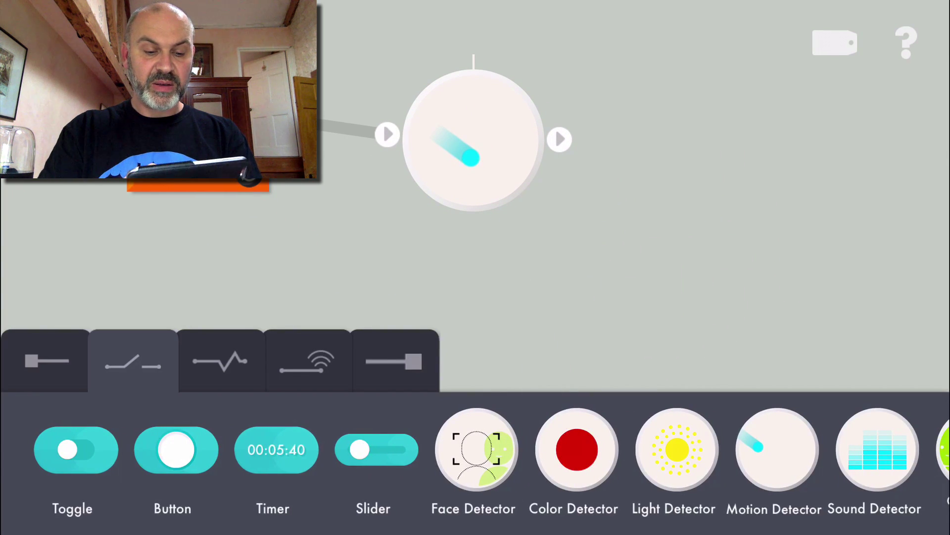
pyautogui.moveTo(276, 449); pyautogui.dragTo(551, 270)
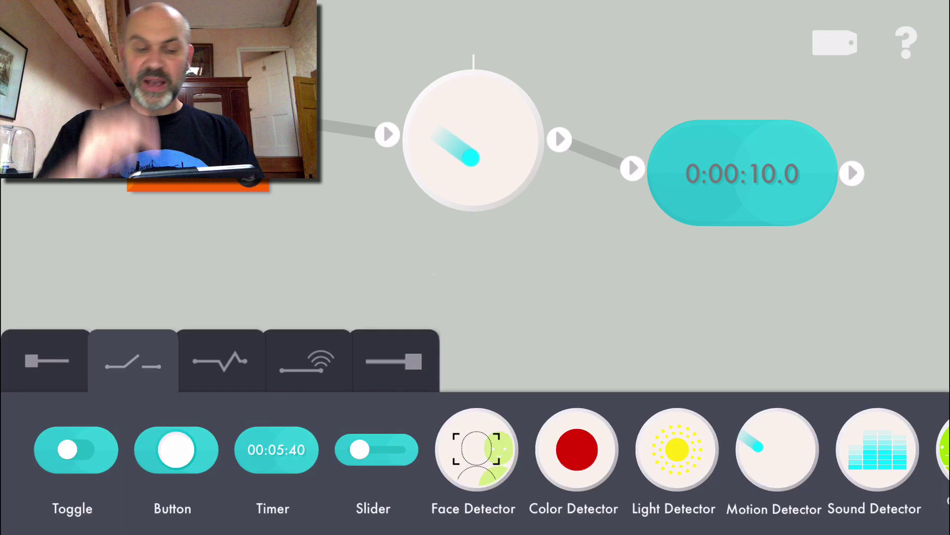
pyautogui.click(743, 173)
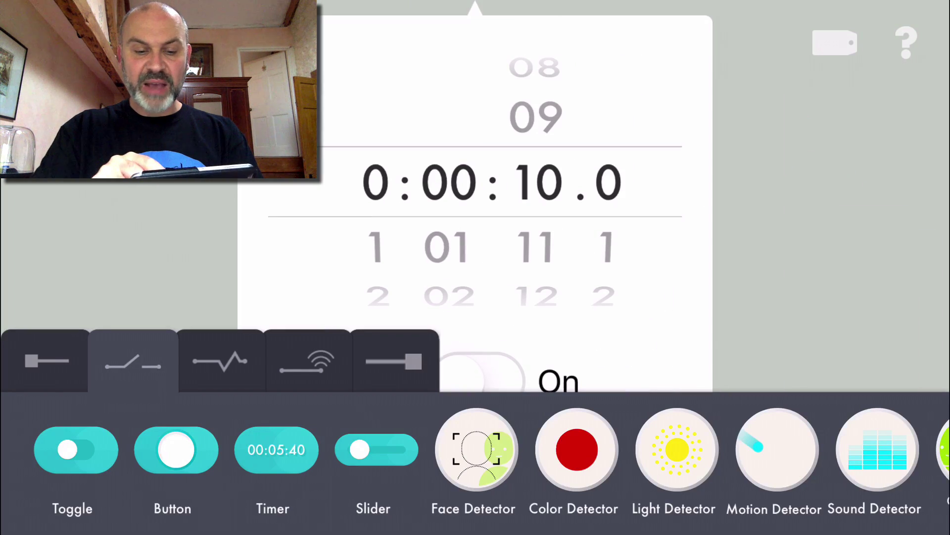
pyautogui.scroll(10, 536, 183)
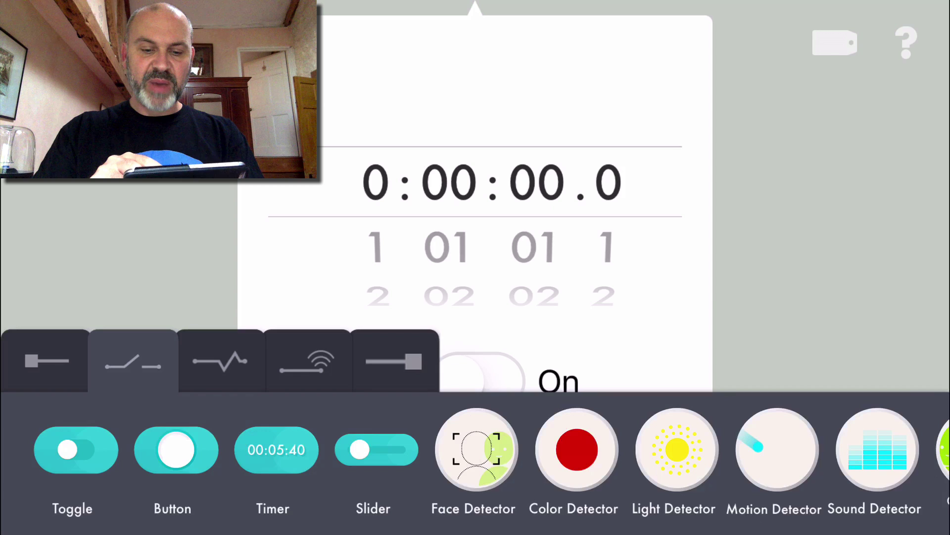
pyautogui.scroll(-3, 607, 198)
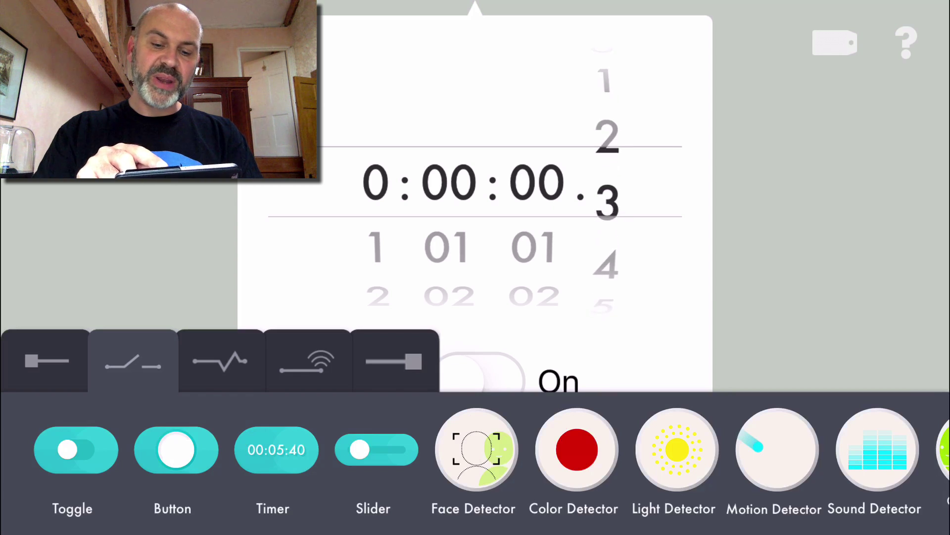
pyautogui.scroll(1, 606, 183)
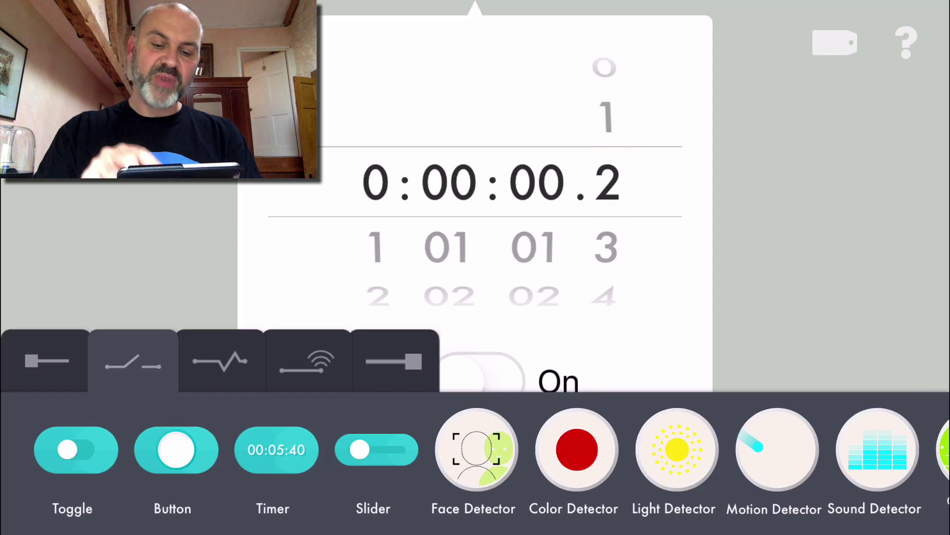
pyautogui.scroll(-1, 607, 183)
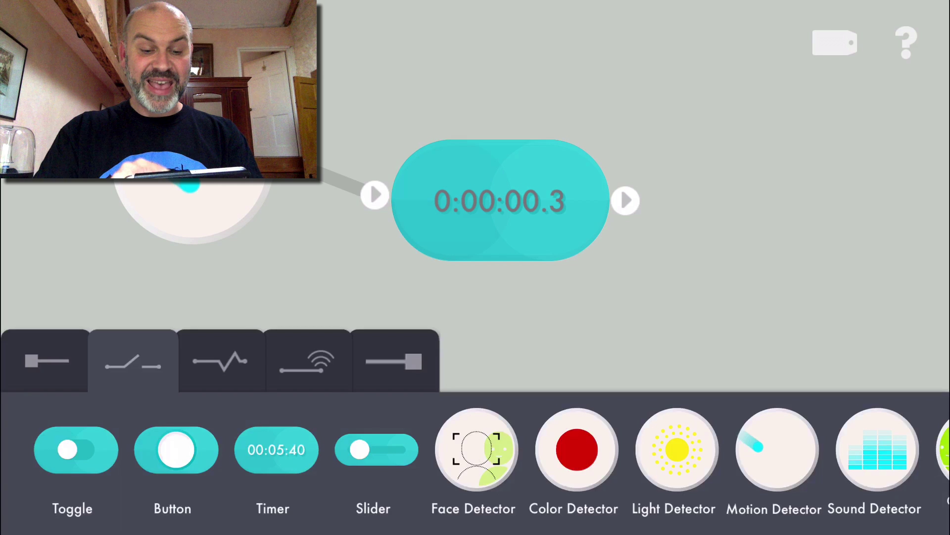
# Drag a Photo Keeper from the output blocks onto the timer's output.
pyautogui.click(307, 360)
pyautogui.click(395, 361)
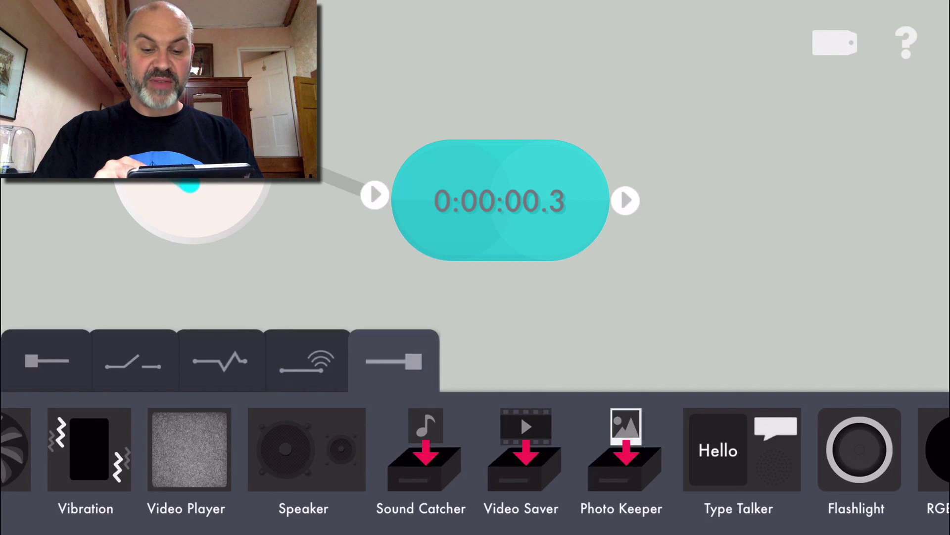
pyautogui.moveTo(626, 451); pyautogui.dragTo(721, 201)
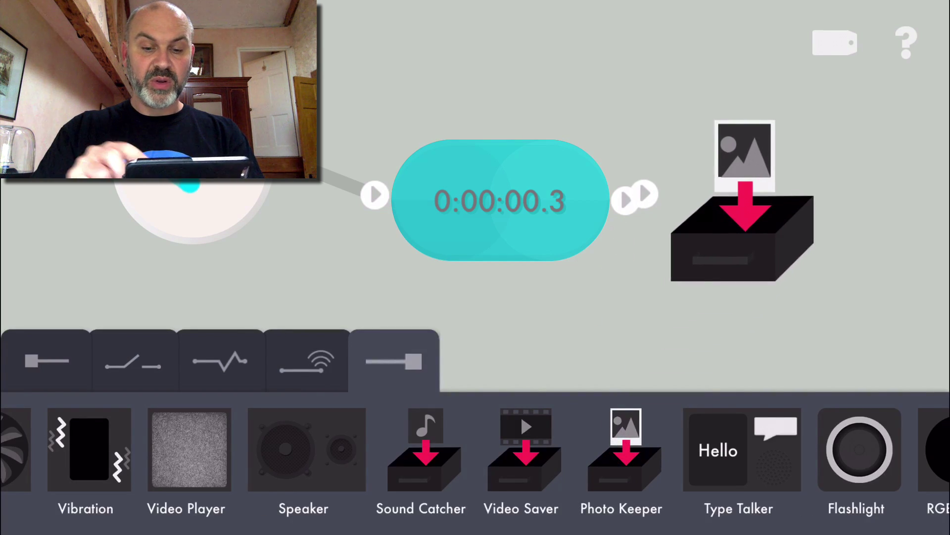
pyautogui.hscroll(-10, 475, 198)
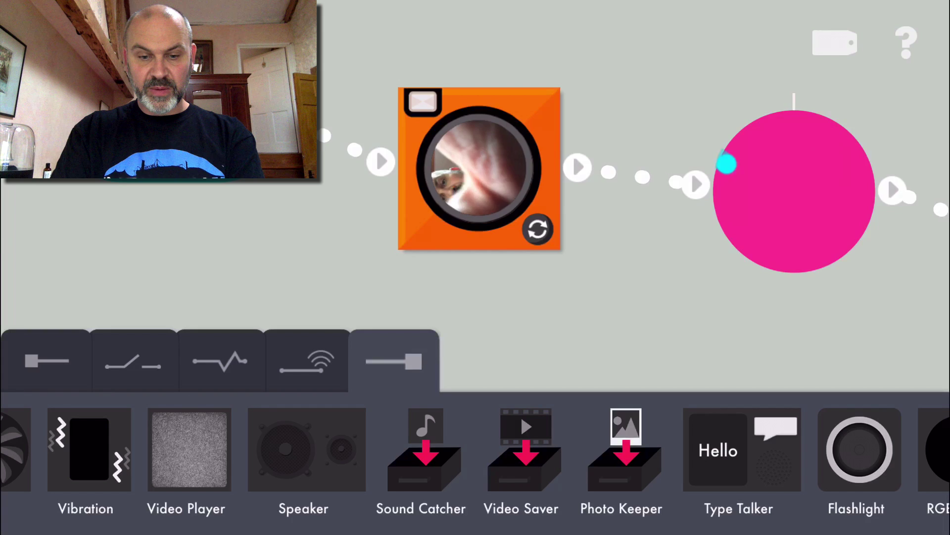
pyautogui.scroll(-5, 545, 212)
pyautogui.scroll(-2, 545, 213)
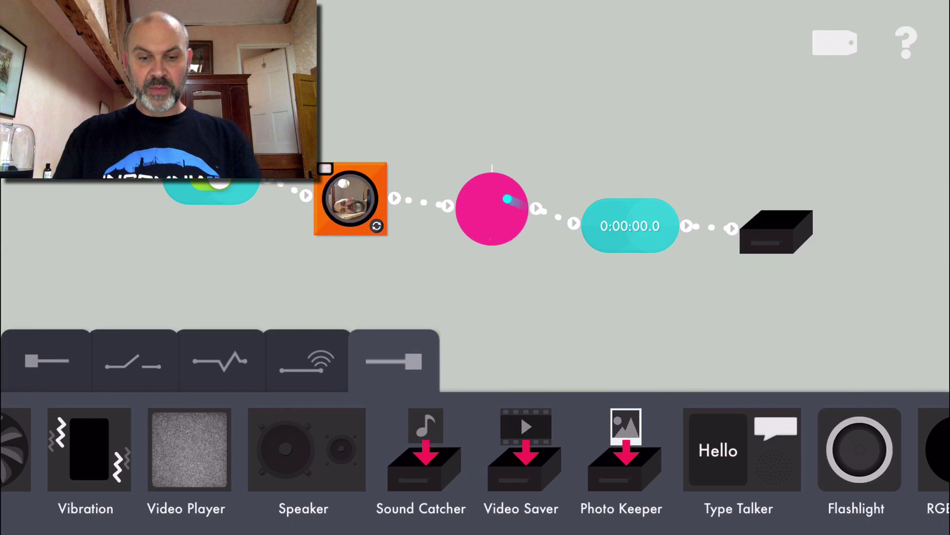